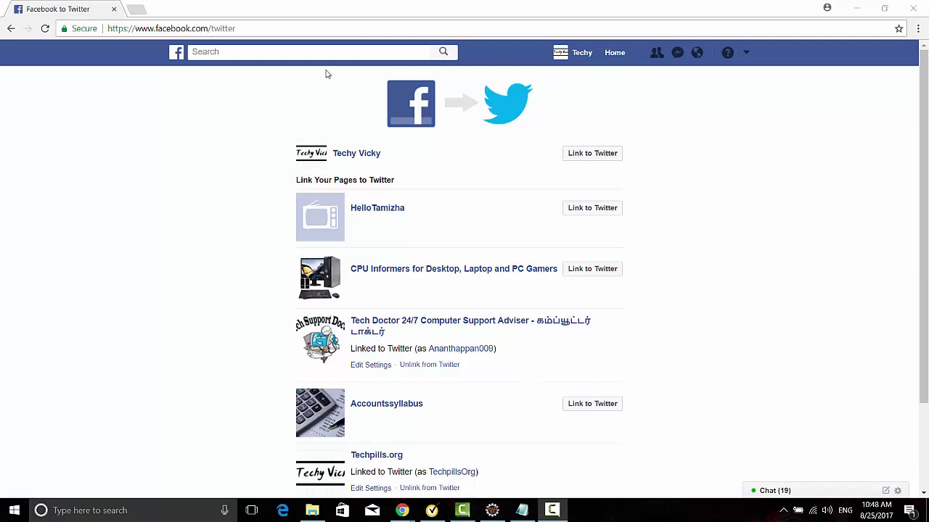
Reload the Facebook-to-Twitter page and link the Techy Vicky profile, authorizing the app.
{"action": "left_click", "coordinate": [300, 24]}
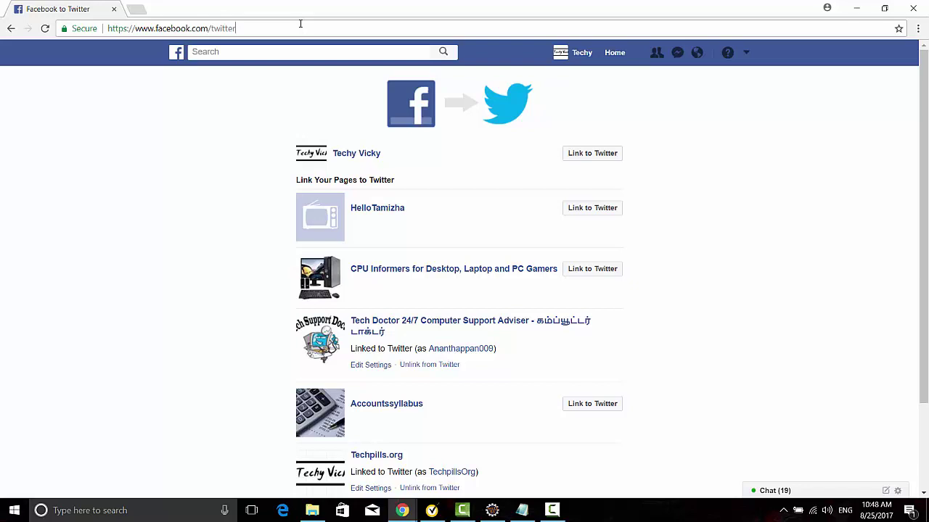
{"action": "key", "text": "Return"}
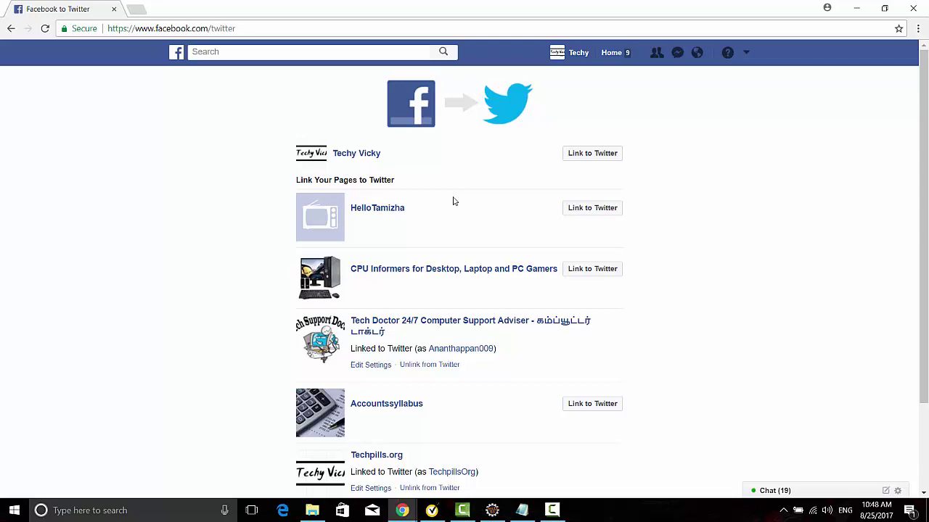
{"action": "scroll", "coordinate": [438, 257], "scroll_direction": "down", "scroll_amount": 3}
{"action": "scroll", "coordinate": [439, 257], "scroll_direction": "up", "scroll_amount": 3}
{"action": "left_click", "coordinate": [575, 156]}
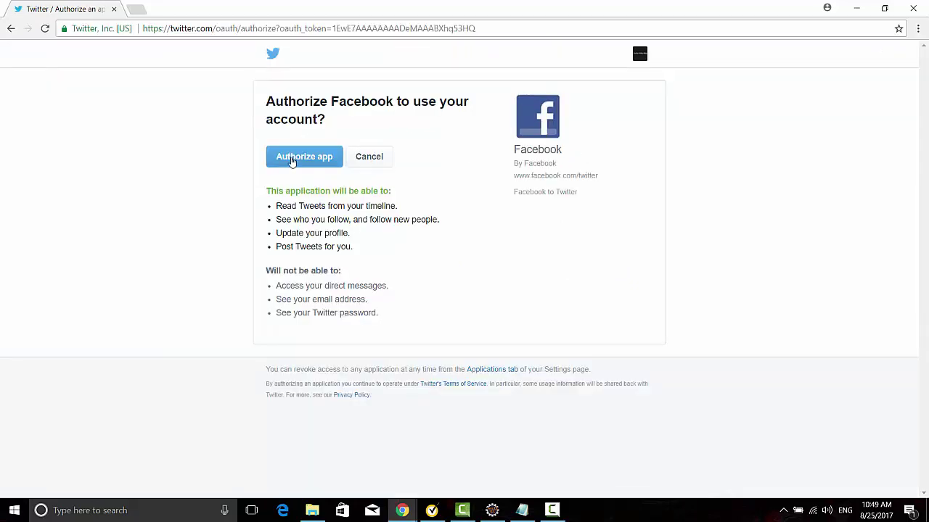
{"action": "left_click", "coordinate": [304, 161]}
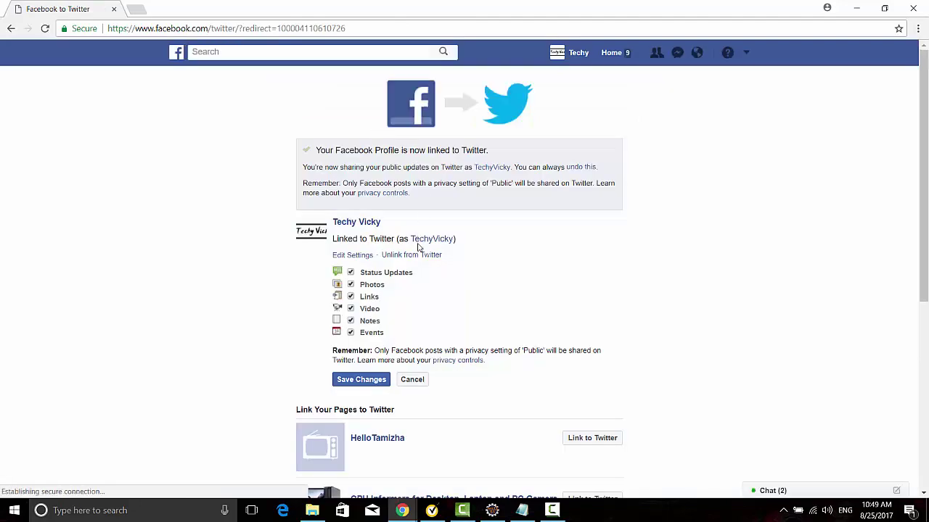
Stop sharing the profile's Photos, Notes and Events to Twitter.
{"action": "left_click", "coordinate": [350, 286]}
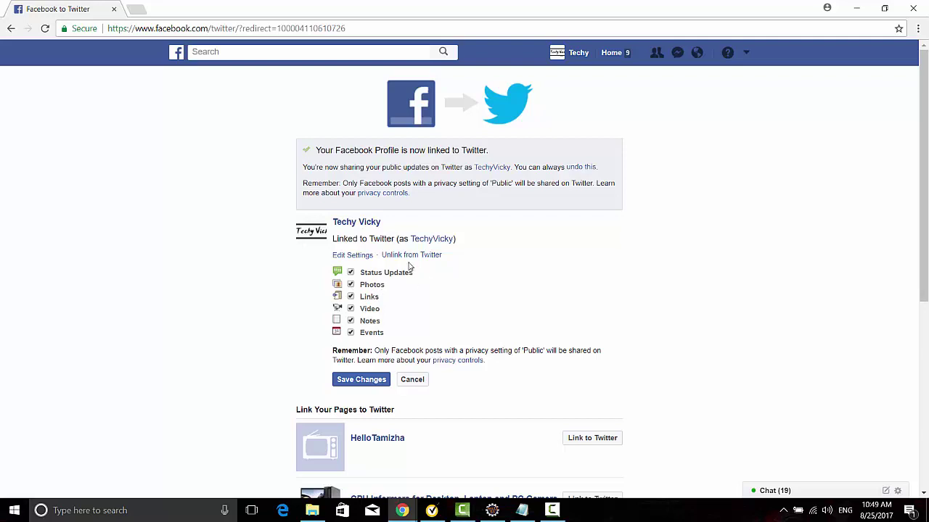
{"action": "left_click", "coordinate": [351, 332]}
{"action": "left_click", "coordinate": [351, 321]}
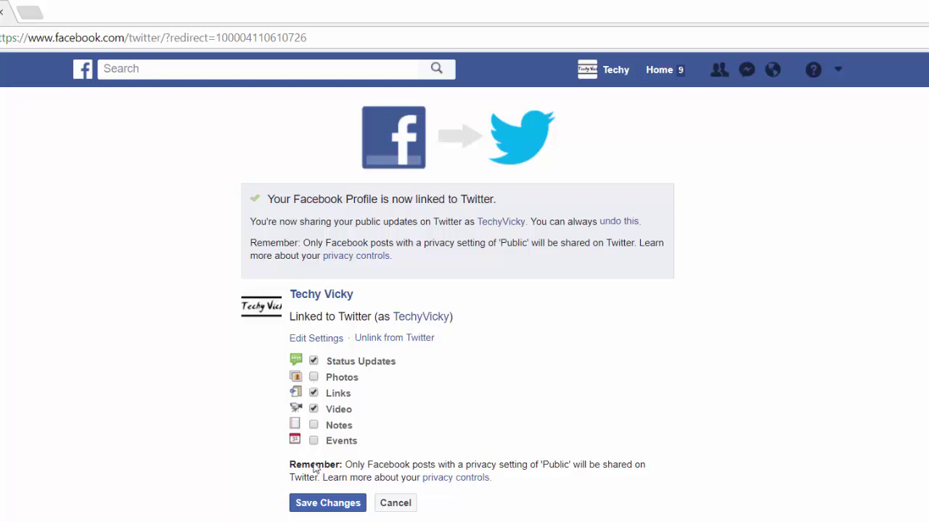
Save the profile's sharing choices and link the HelloTamizha page to Twitter.
{"action": "left_click", "coordinate": [332, 503]}
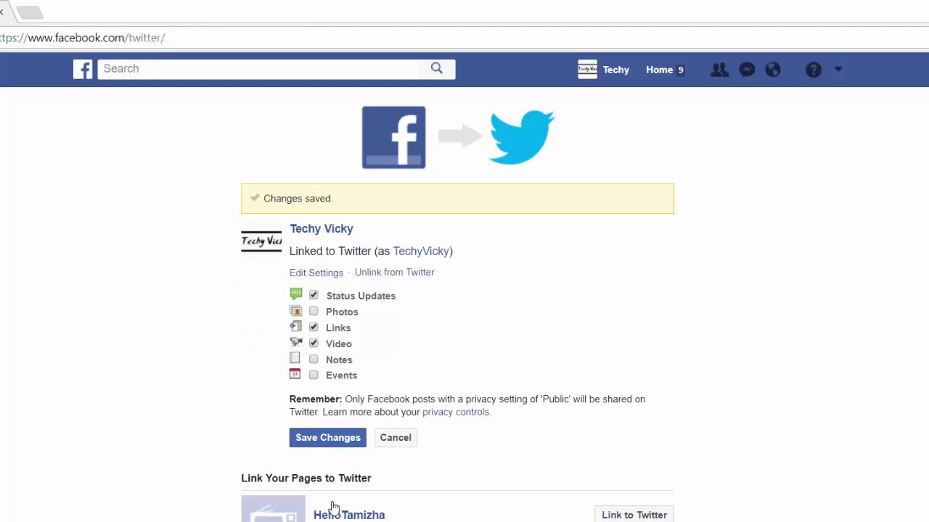
{"action": "scroll", "coordinate": [338, 412], "scroll_direction": "down", "scroll_amount": 1}
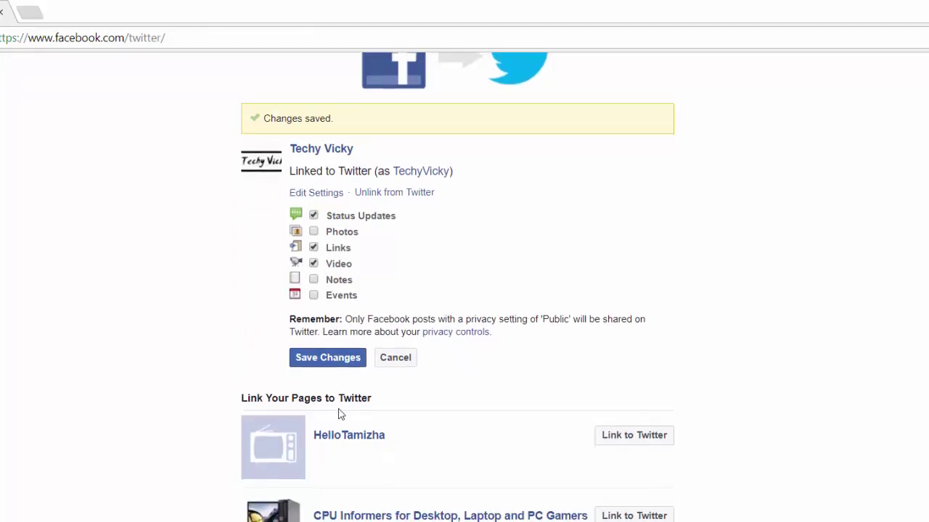
{"action": "left_click", "coordinate": [632, 438]}
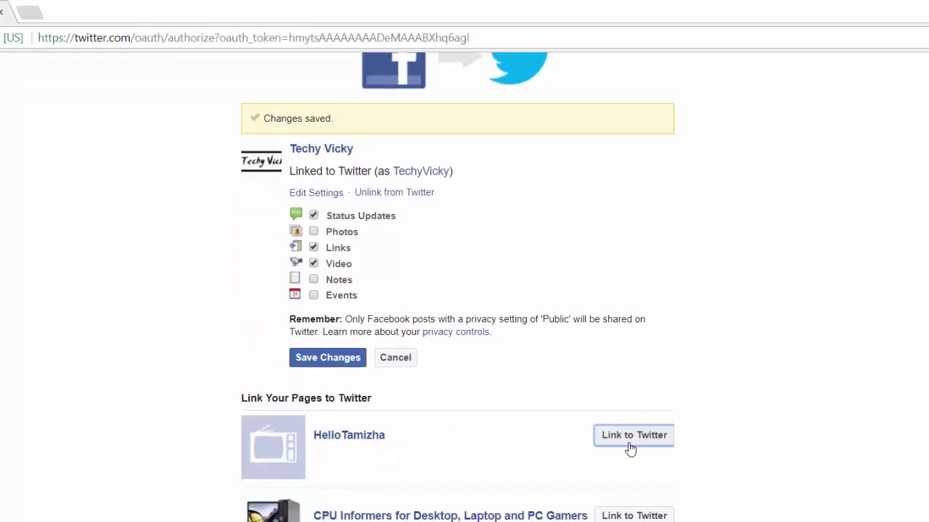
{"action": "left_click", "coordinate": [268, 208]}
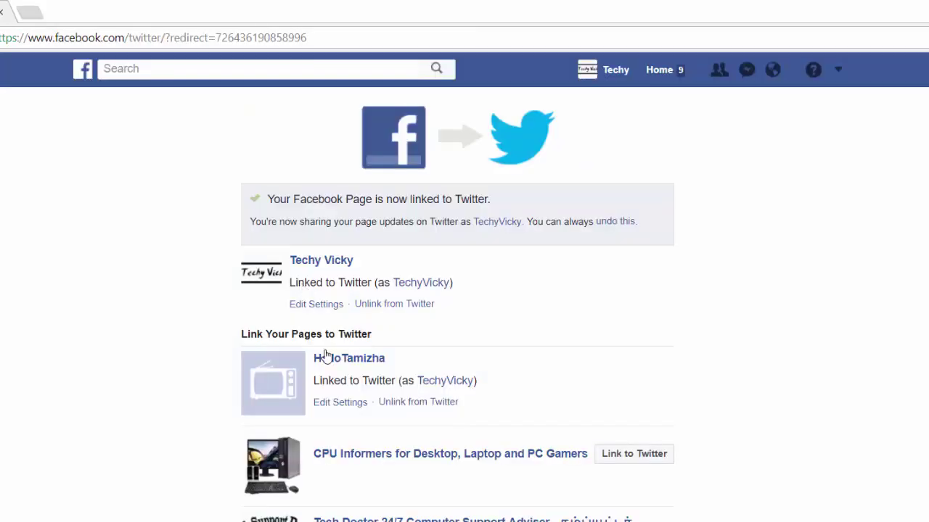
{"action": "scroll", "coordinate": [349, 419], "scroll_direction": "down", "scroll_amount": 2}
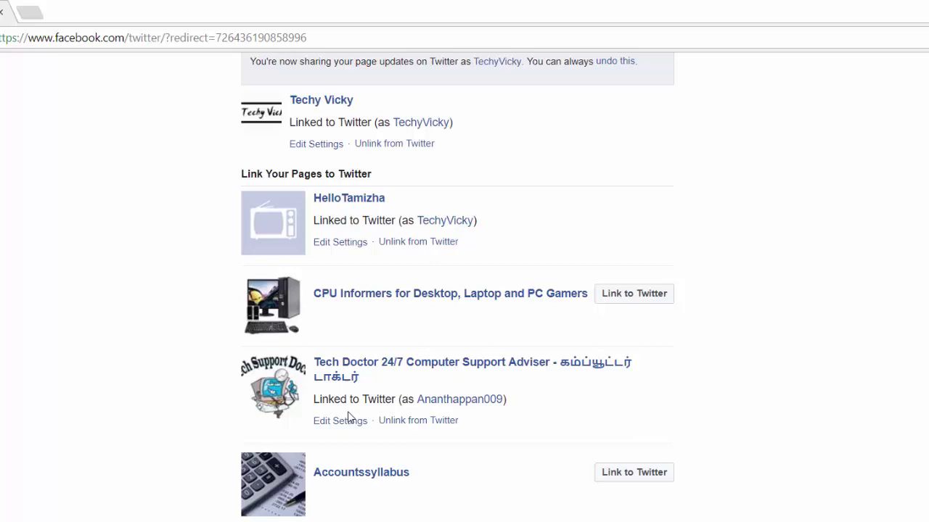
{"action": "scroll", "coordinate": [349, 419], "scroll_direction": "up", "scroll_amount": 1}
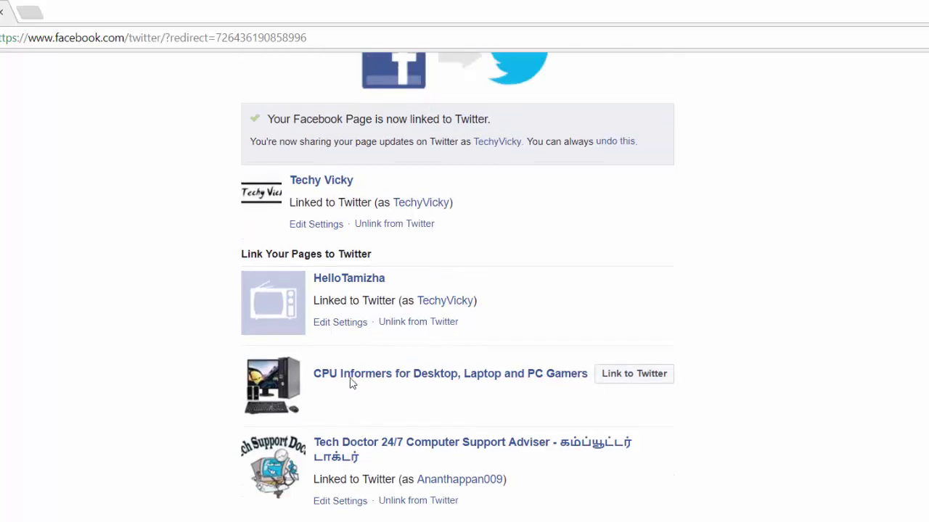
Link the CPU Informers and Accountssyllabus pages to Twitter, authorizing the app for each.
{"action": "left_click", "coordinate": [625, 376]}
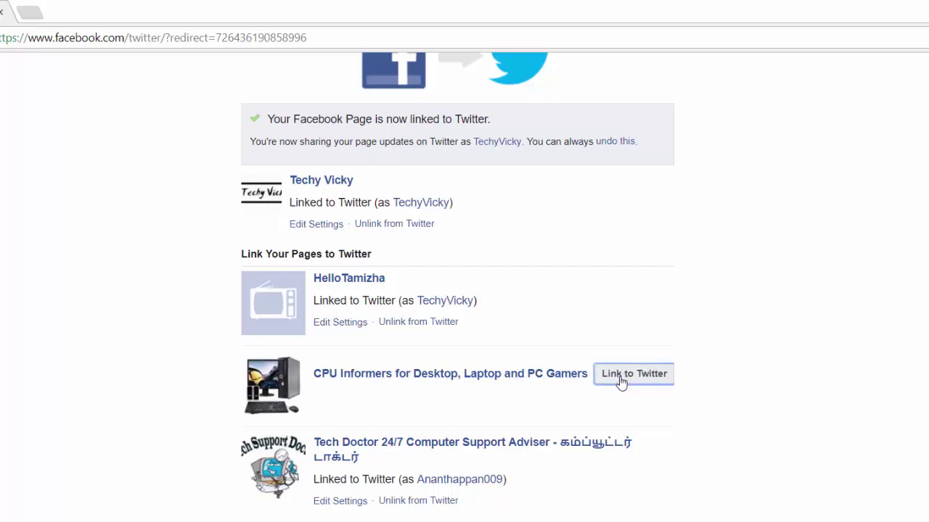
{"action": "left_click", "coordinate": [275, 223]}
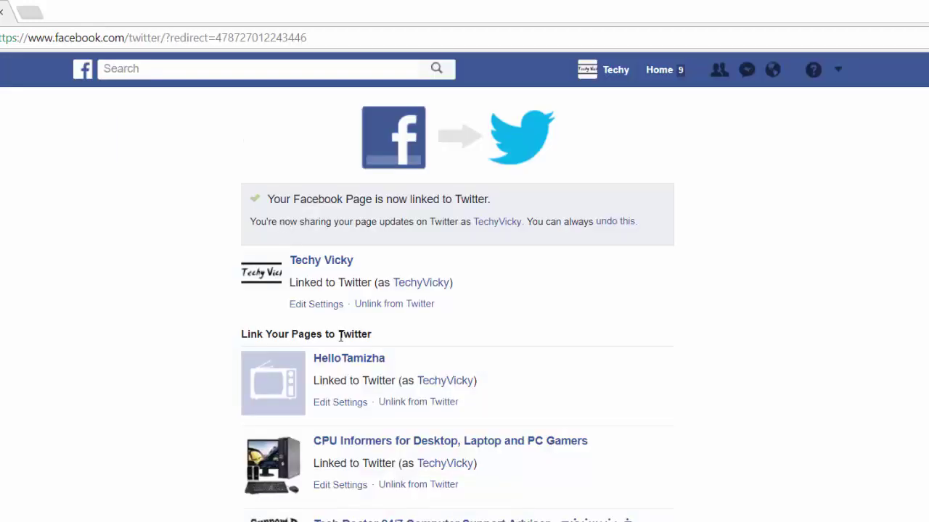
{"action": "scroll", "coordinate": [401, 392], "scroll_direction": "down", "scroll_amount": 2}
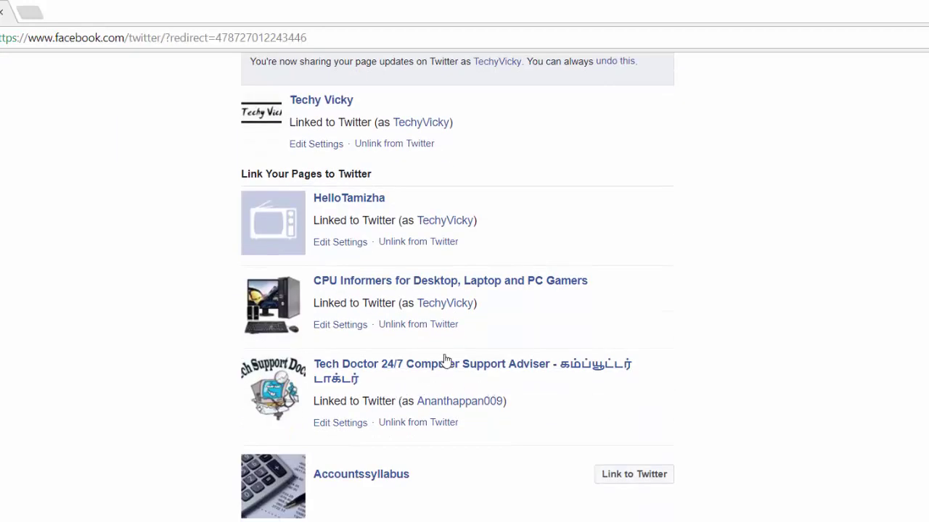
{"action": "left_click", "coordinate": [631, 479]}
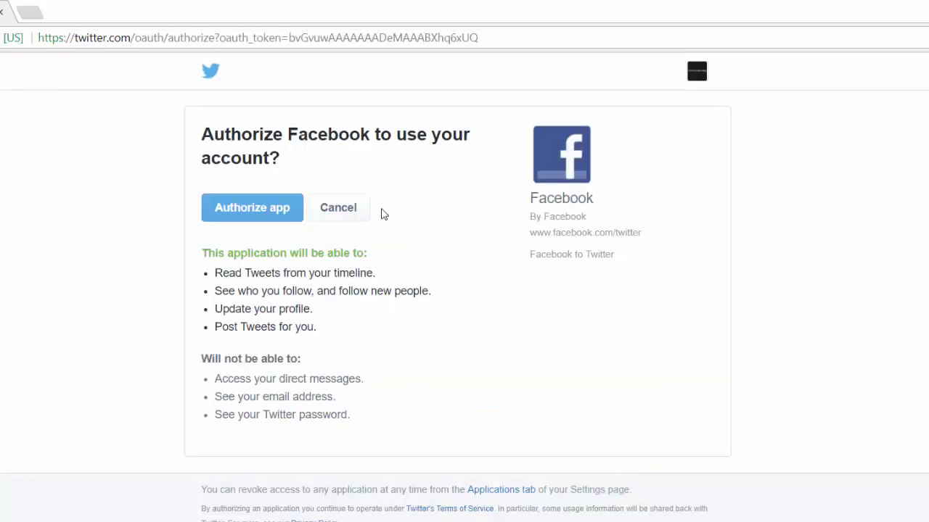
{"action": "left_click", "coordinate": [284, 210]}
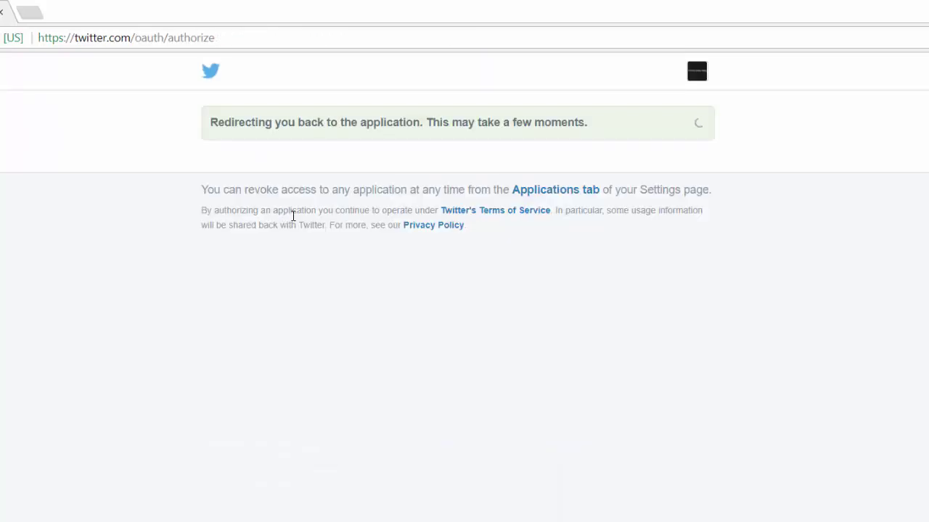
{"action": "scroll", "coordinate": [300, 254], "scroll_direction": "down", "scroll_amount": 3}
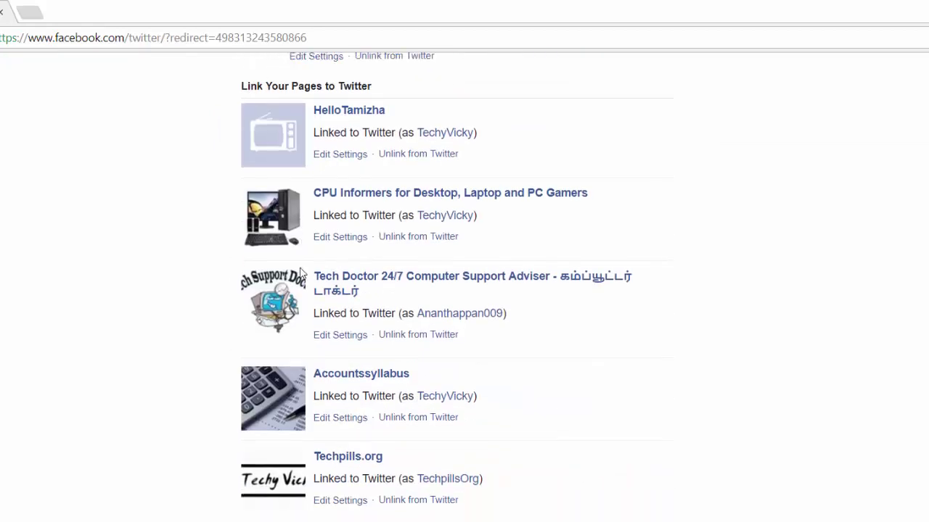
{"action": "scroll", "coordinate": [298, 274], "scroll_direction": "up", "scroll_amount": 4}
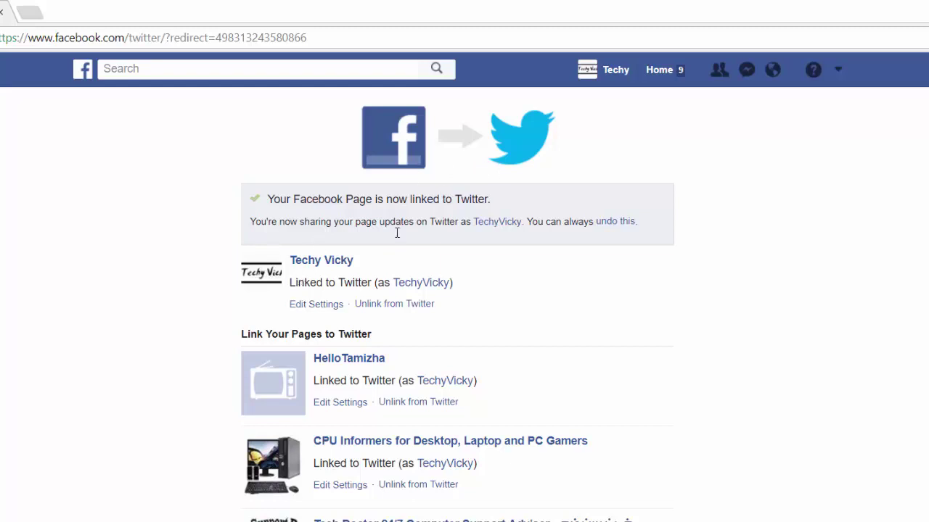
Post 'Hi All, Happy Weekend!!' on a purple background, then reload the Twitter profile.
{"action": "left_click", "coordinate": [29, 12]}
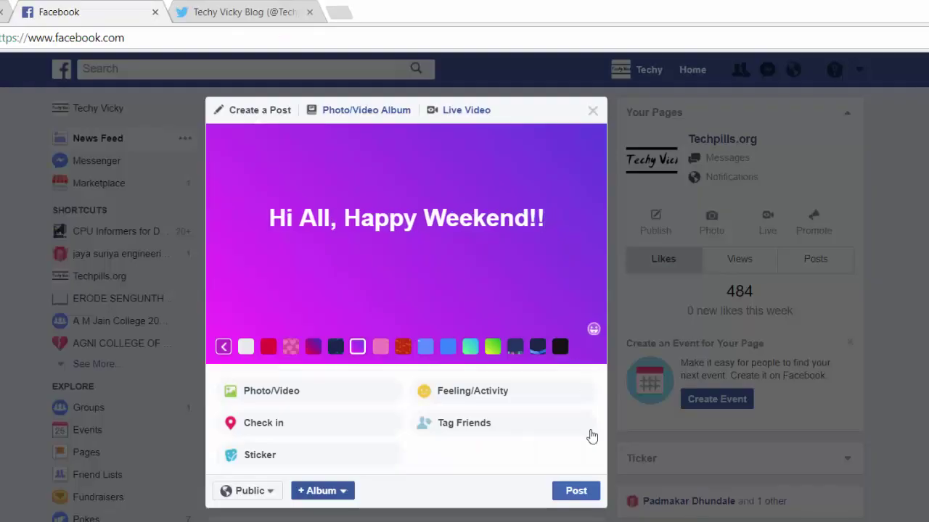
{"action": "left_click", "coordinate": [574, 492]}
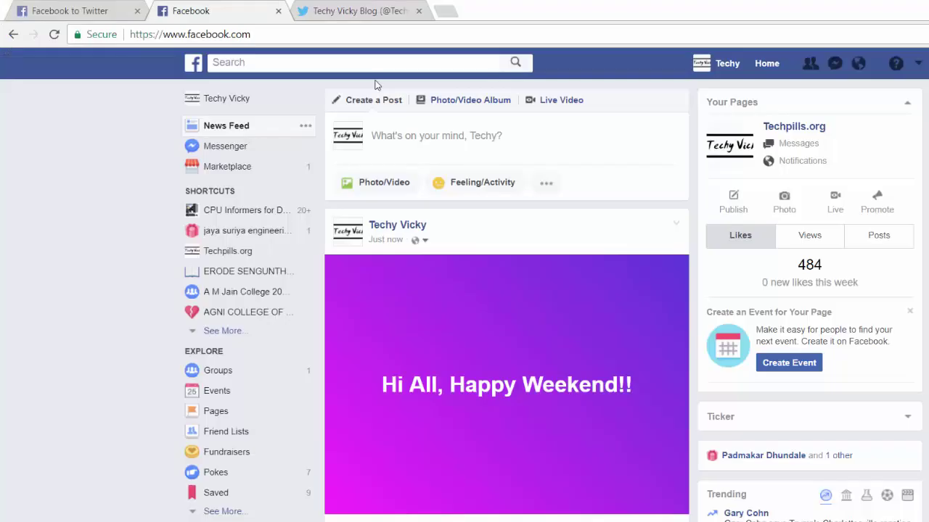
{"action": "left_click", "coordinate": [360, 8]}
{"action": "key", "text": "F5"}
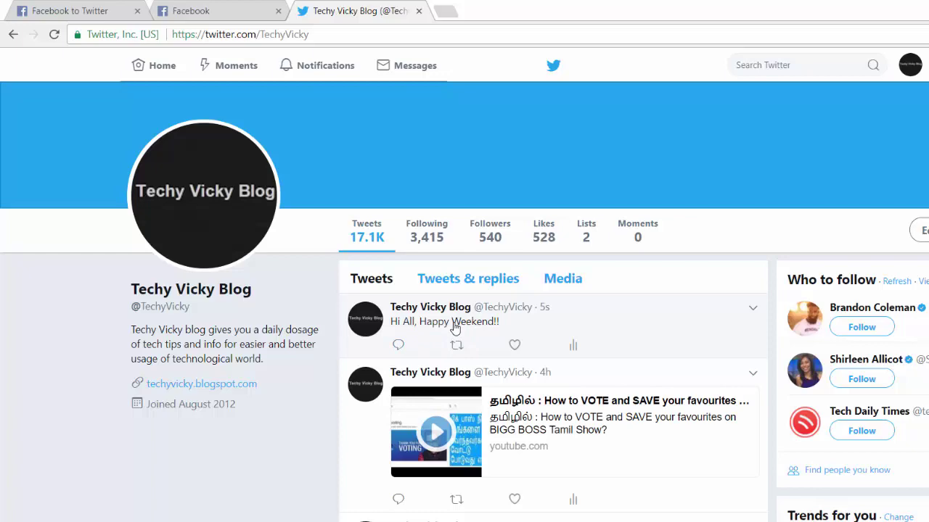
Open the Vicky's Blog YouTube channel in a new tab and select its address to copy.
{"action": "left_click", "coordinate": [221, 14]}
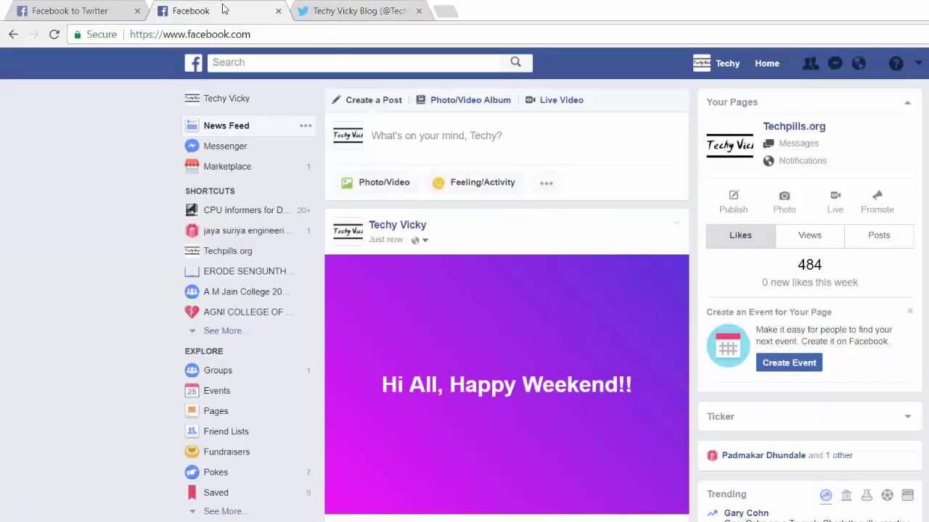
{"action": "left_click", "coordinate": [453, 16]}
{"action": "type", "text": "youtube.co"}
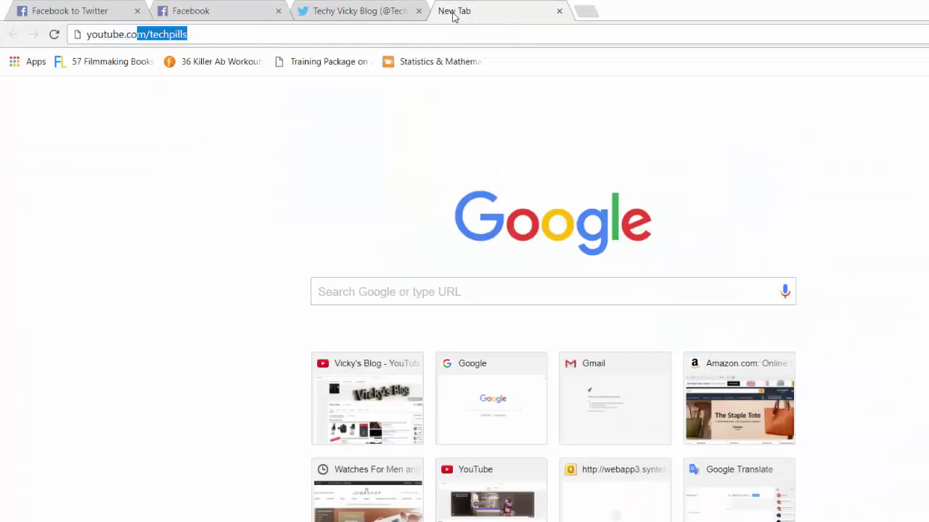
{"action": "key", "text": "Return"}
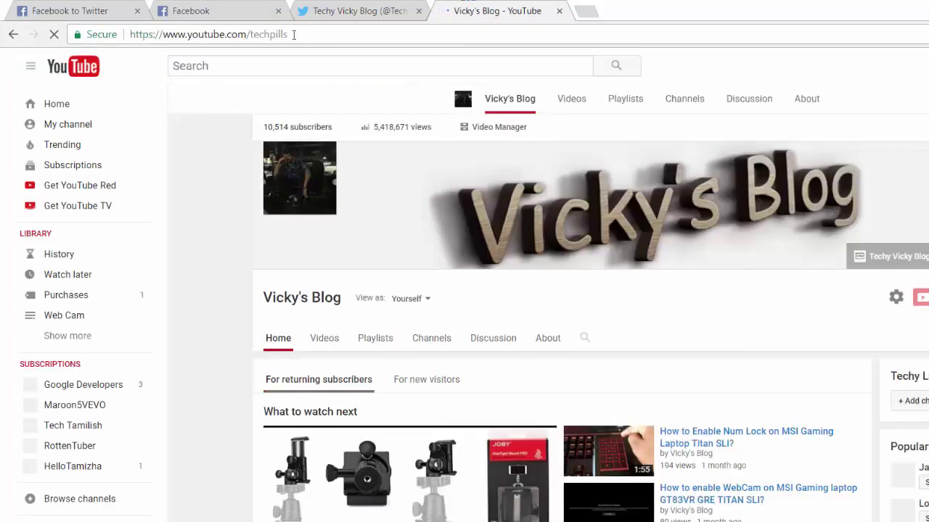
{"action": "left_click", "coordinate": [276, 34]}
{"action": "key", "text": "ctrl+c"}
Start a new Facebook post and paste the copied YouTube channel address.
{"action": "left_click", "coordinate": [206, 11]}
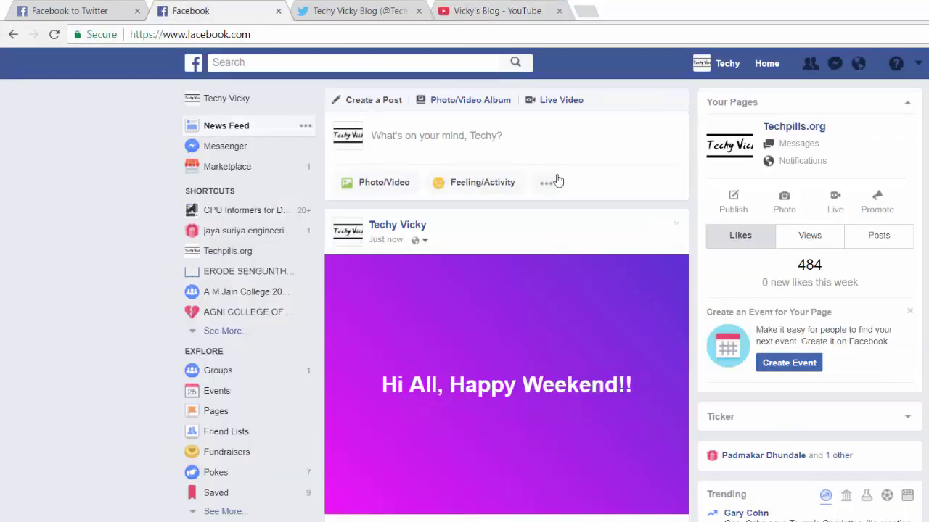
{"action": "left_click", "coordinate": [491, 135]}
{"action": "key", "text": "ctrl+v"}
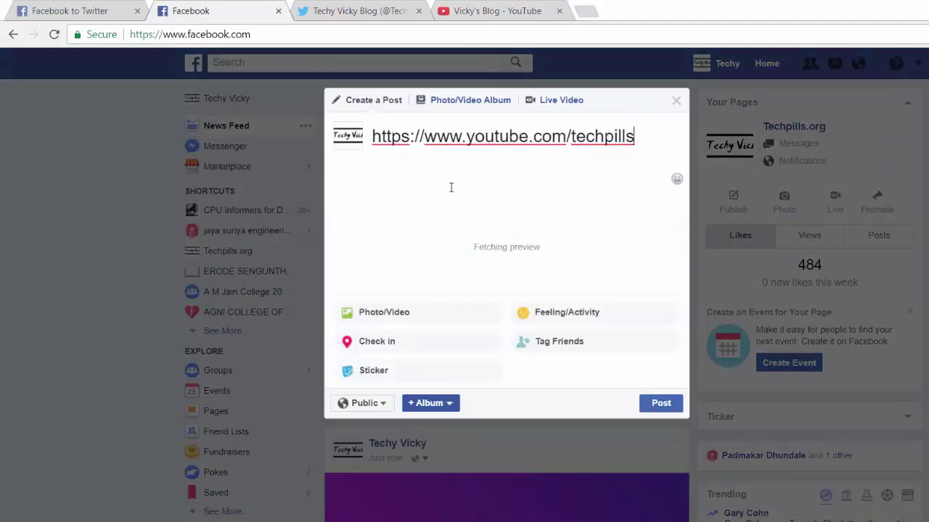
{"action": "key", "text": "ctrl+a"}
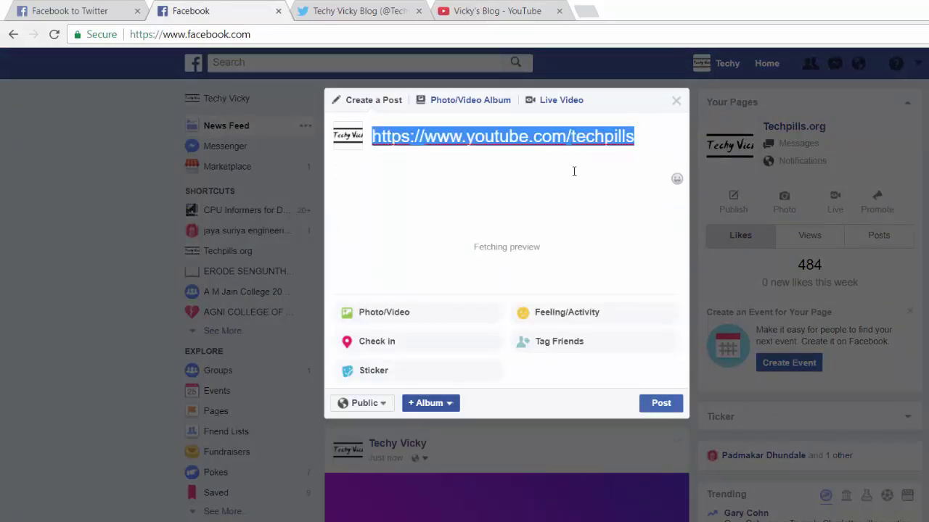
{"action": "left_click", "coordinate": [572, 182]}
{"action": "key", "text": "ctrl+a"}
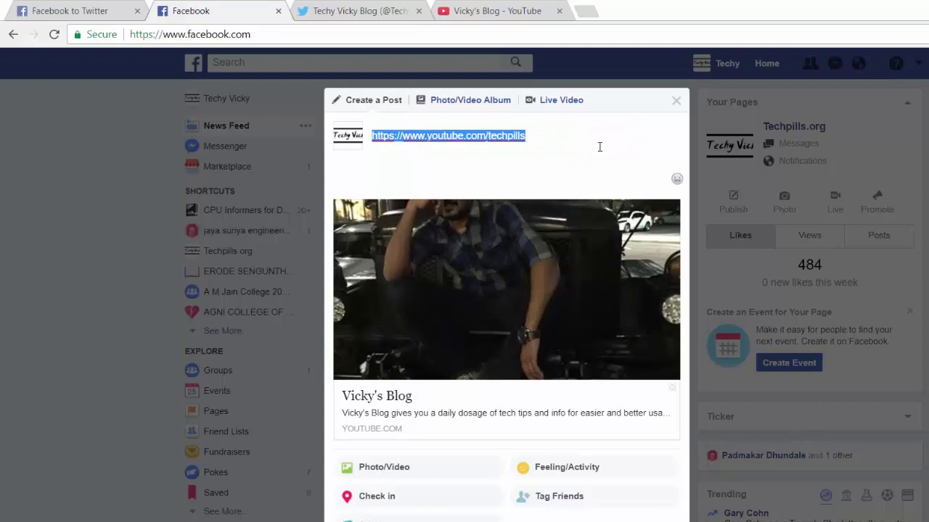
{"action": "key", "text": "ctrl+a"}
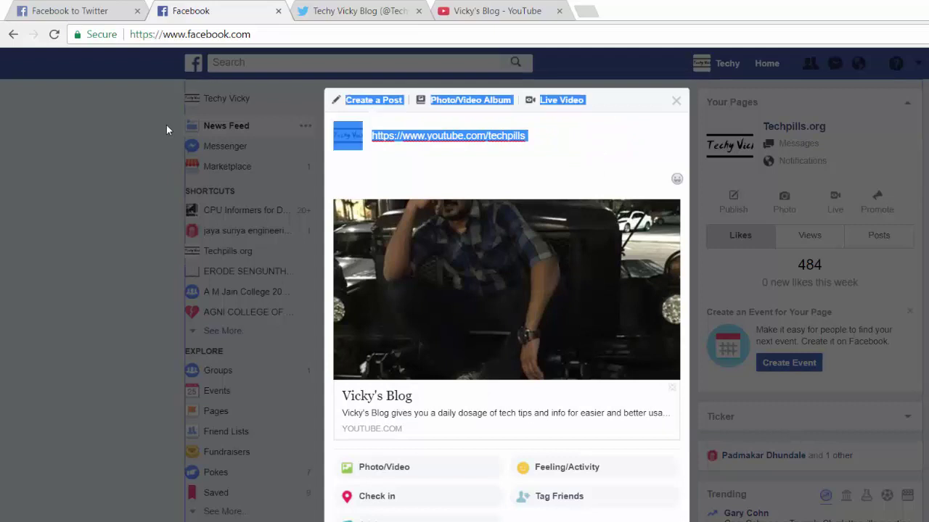
Delete the address text, keeping only the preview card, and publish the link post.
{"action": "left_click", "coordinate": [537, 144]}
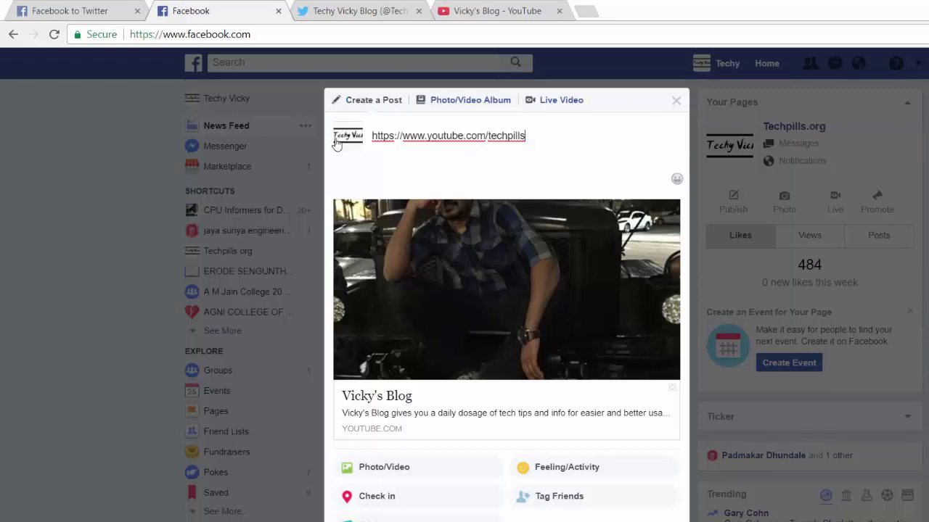
{"action": "key", "text": "ctrl+a"}
{"action": "key", "text": "BackSpace"}
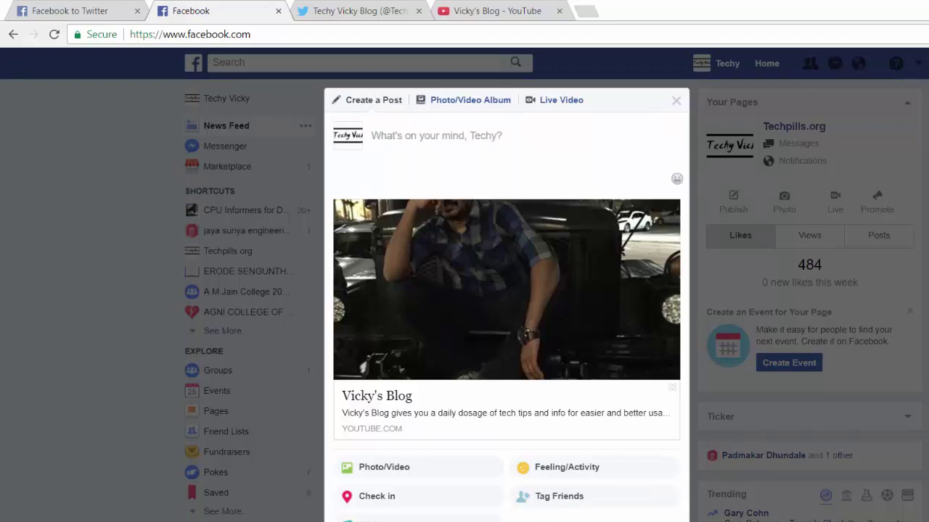
{"action": "key", "text": "ctrl+Return"}
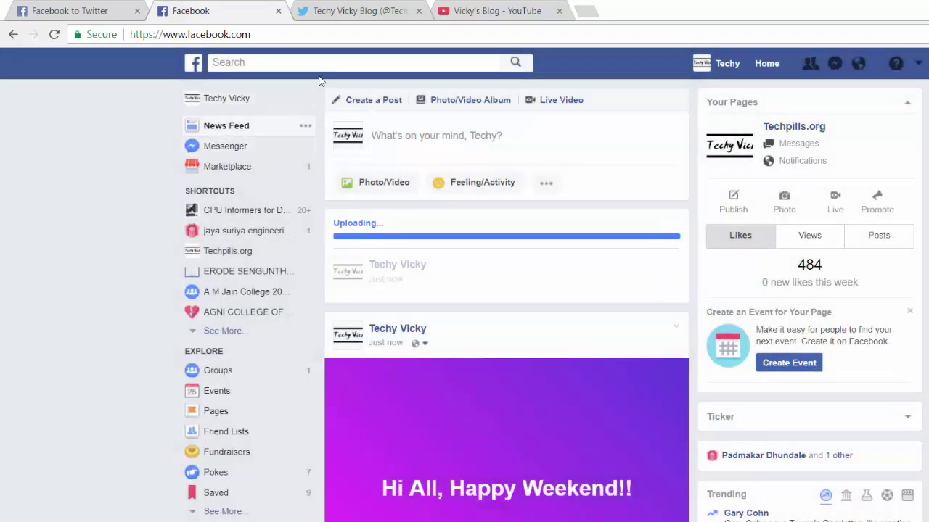
{"action": "left_click", "coordinate": [336, 8]}
{"action": "left_click", "coordinate": [212, 7]}
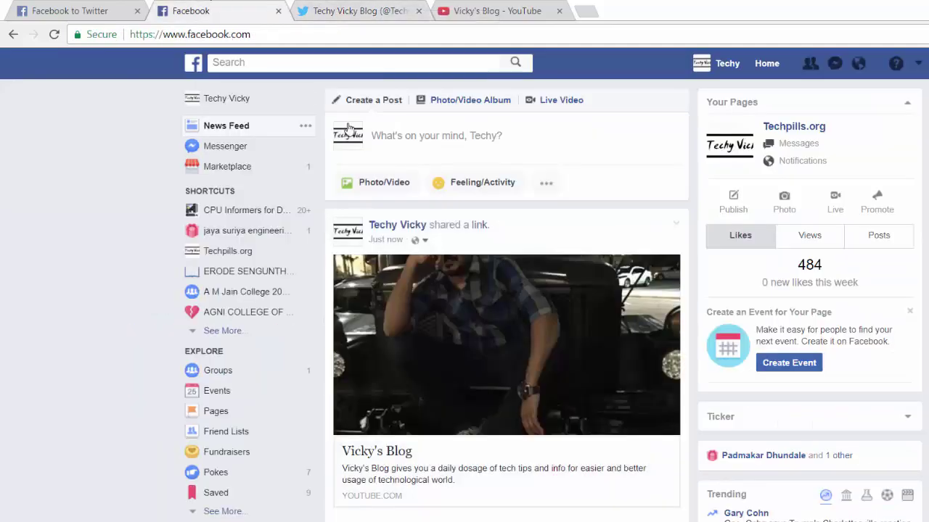
Reload the Twitter profile twice to look for the YouTube link tweet.
{"action": "left_click", "coordinate": [365, 6]}
{"action": "key", "text": "F5"}
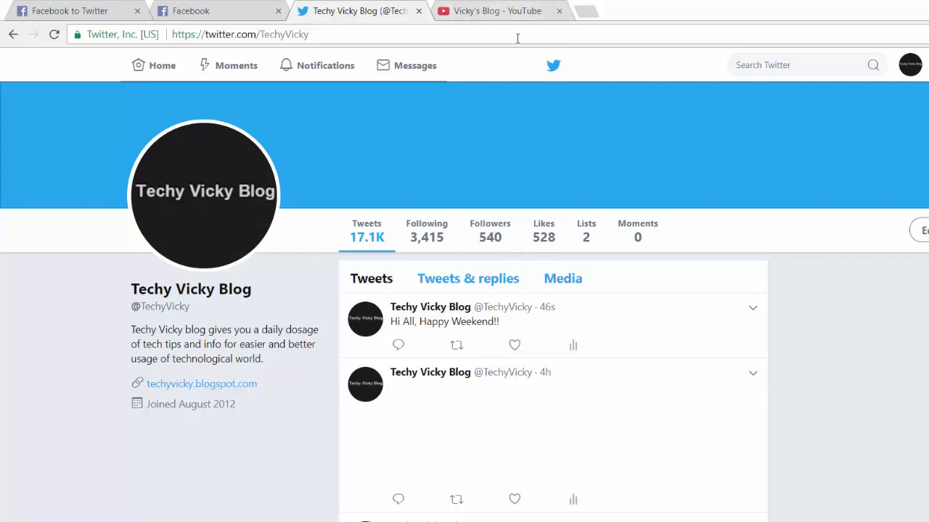
{"action": "key", "text": "F5"}
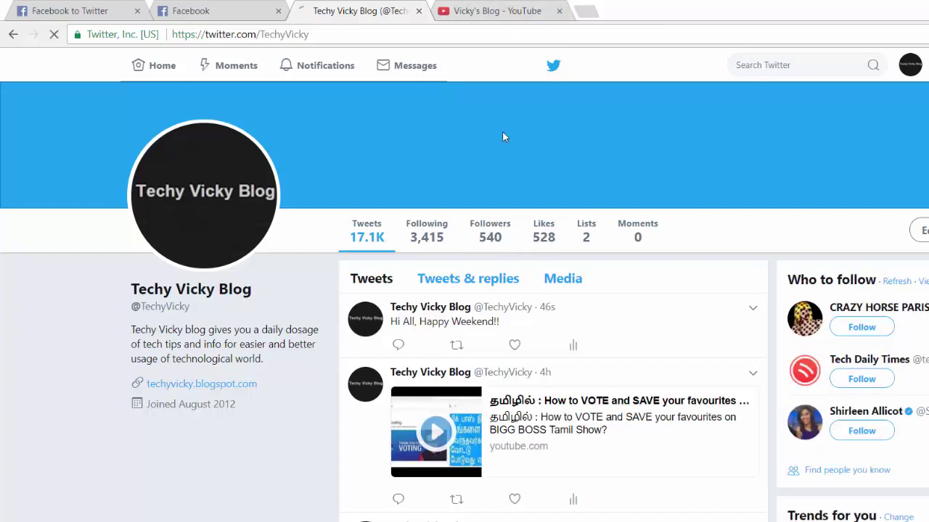